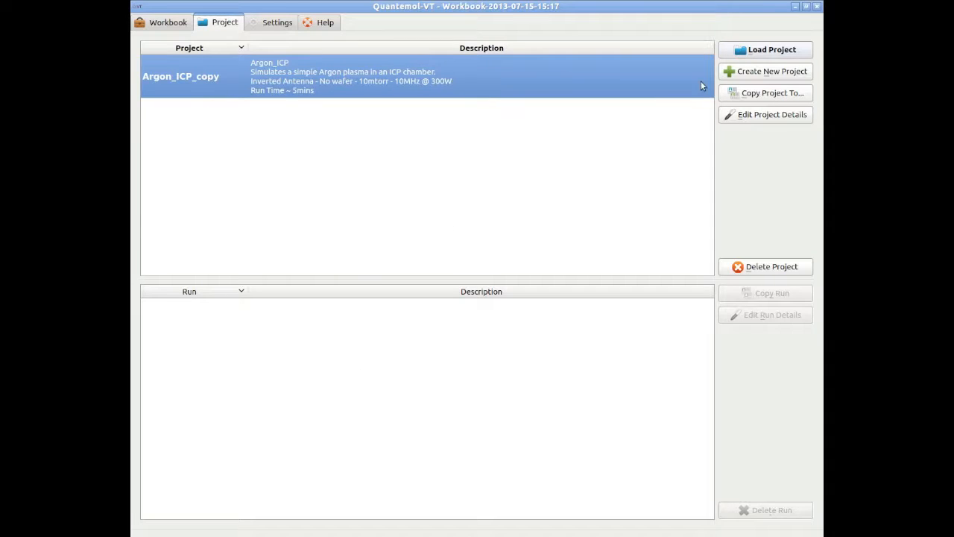
Load the Argon_ICP_copy project into the tool geometry painter
left_click(756, 51)
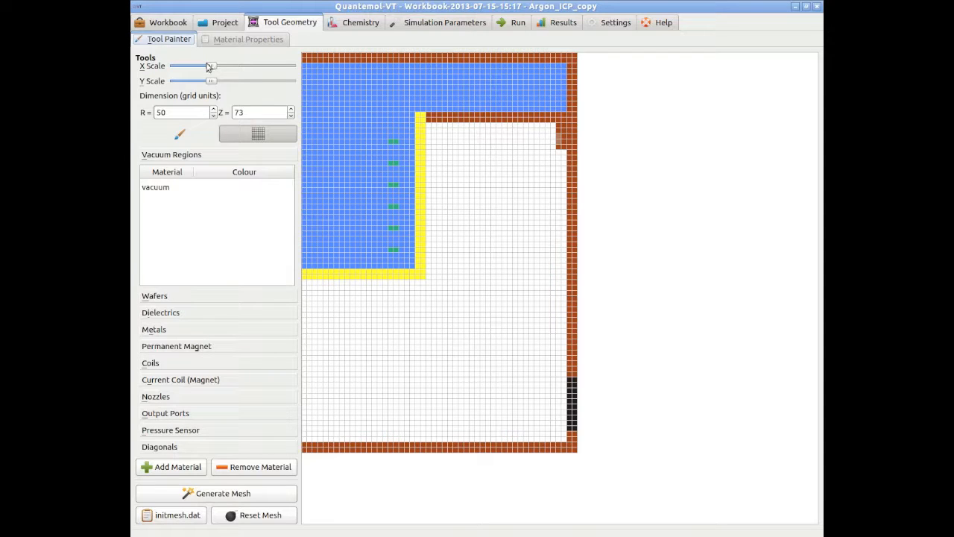
mouse_move(213, 67)
left_mouse_down()
mouse_move(231, 68)
mouse_move(213, 85)
mouse_move(221, 82)
left_mouse_up()
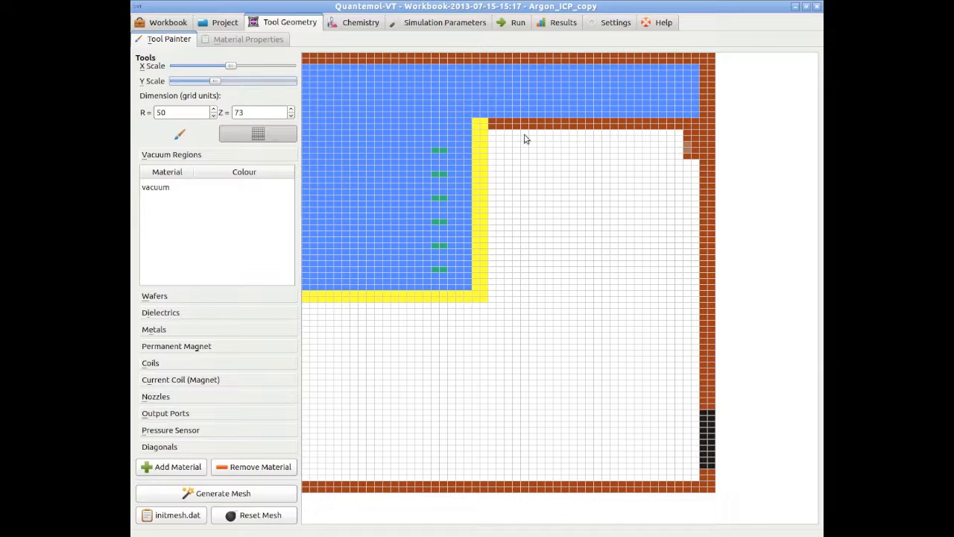
left_click(214, 109)
left_click(214, 109)
left_click(290, 110)
left_click(290, 110)
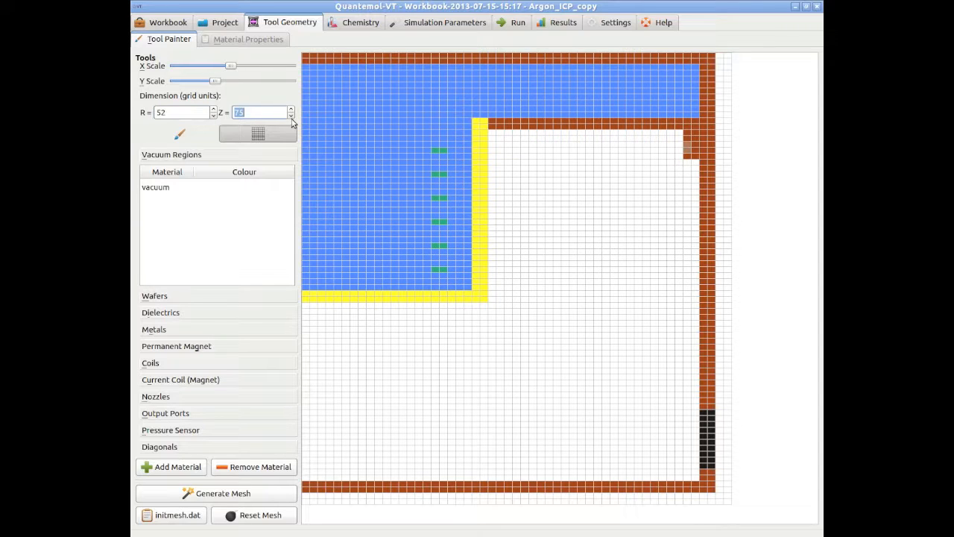
left_click(291, 117)
left_click(291, 116)
left_click(214, 117)
left_click(214, 117)
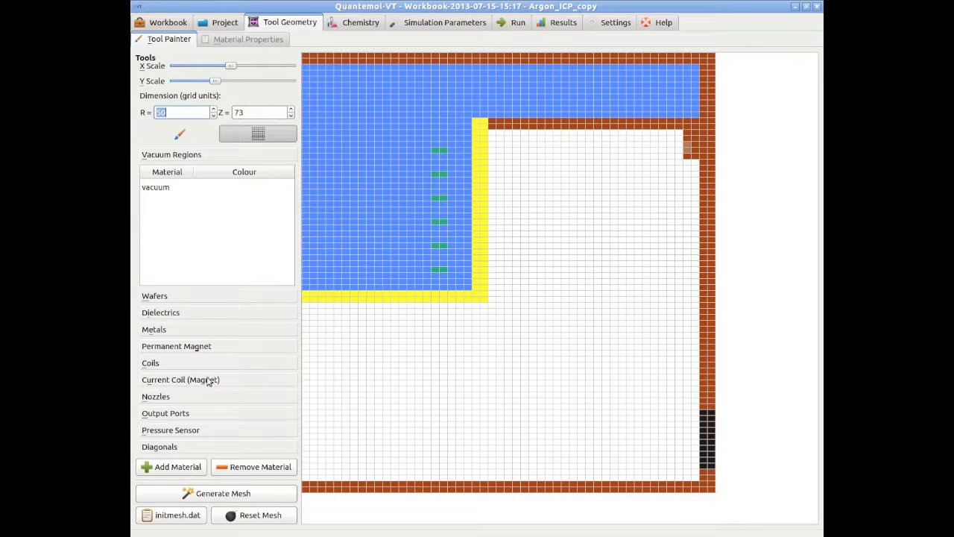
Change the colour of dielectric_0 to olive (red 170, green 170, blue 0)
left_click(177, 188)
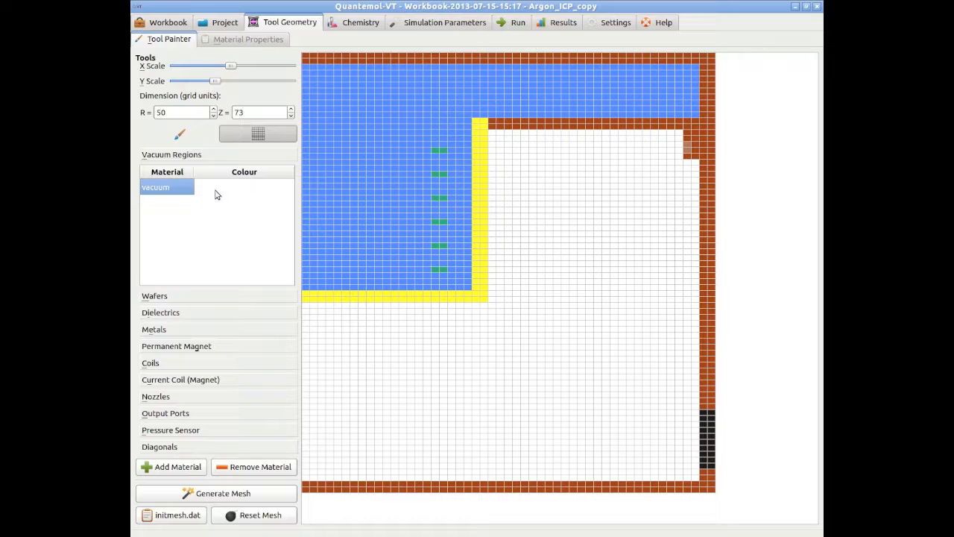
left_click(180, 313)
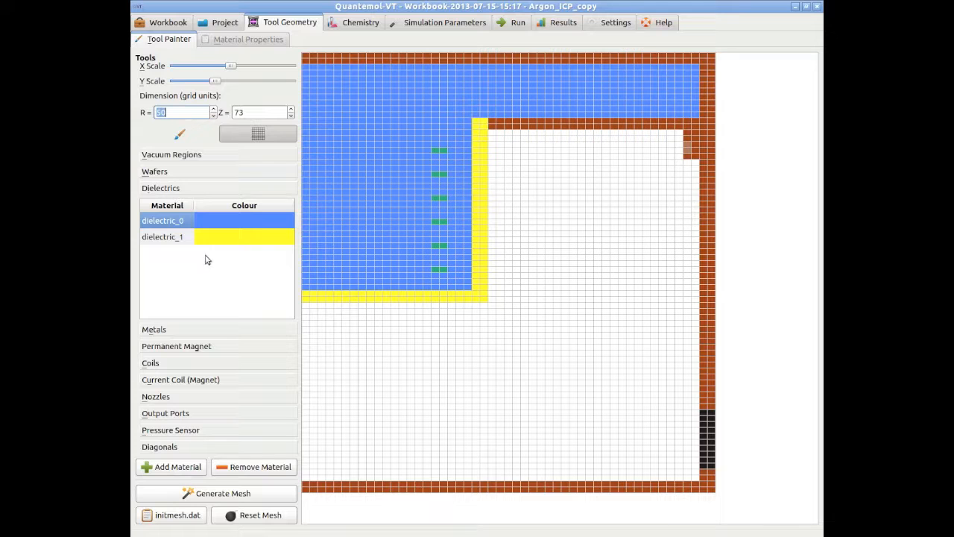
double_click(247, 219)
left_click(422, 200)
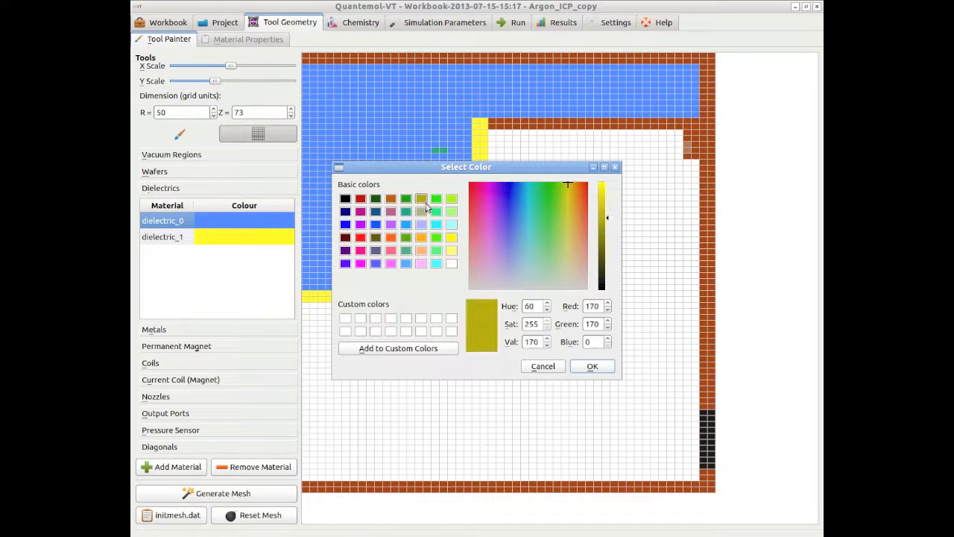
left_click(592, 367)
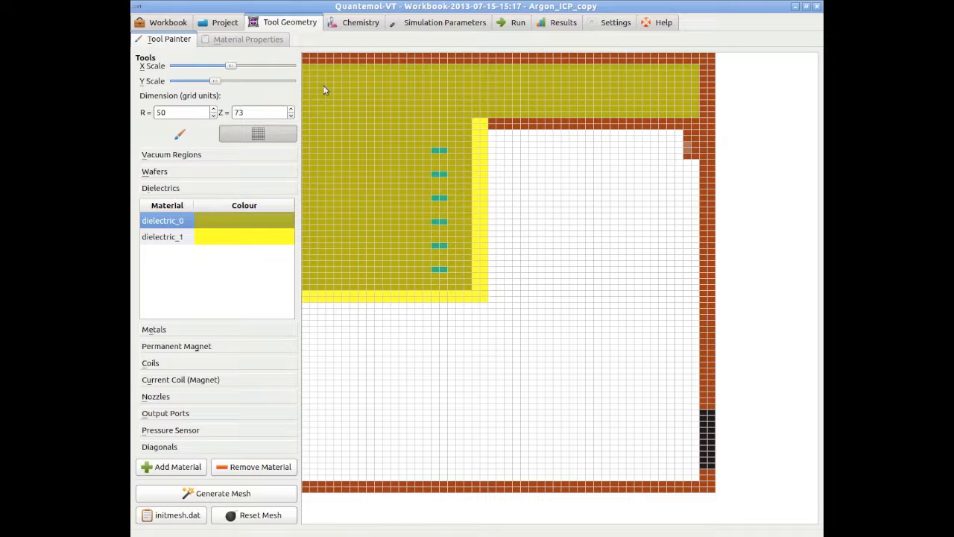
Rename the olive dielectric material to dielectric_2
double_click(160, 221)
left_click(201, 226)
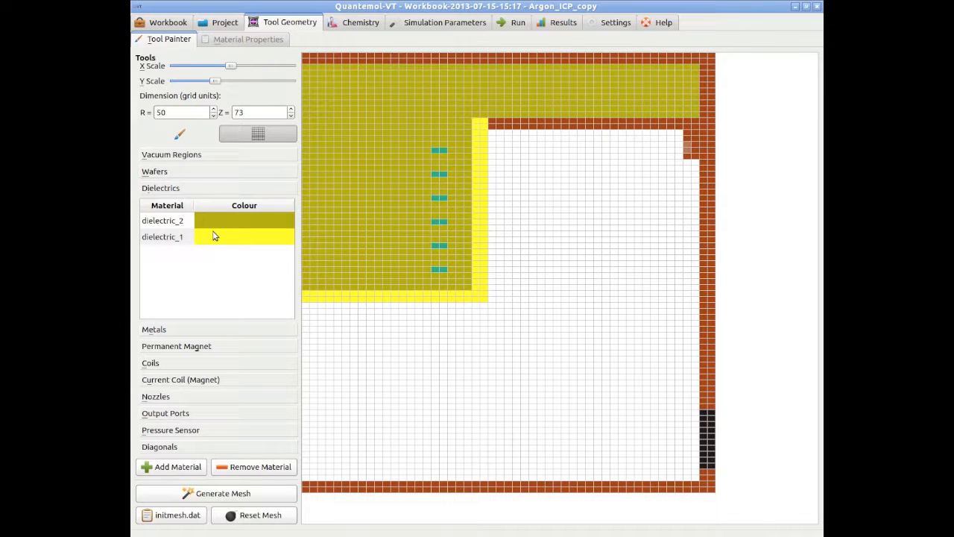
key("Return")
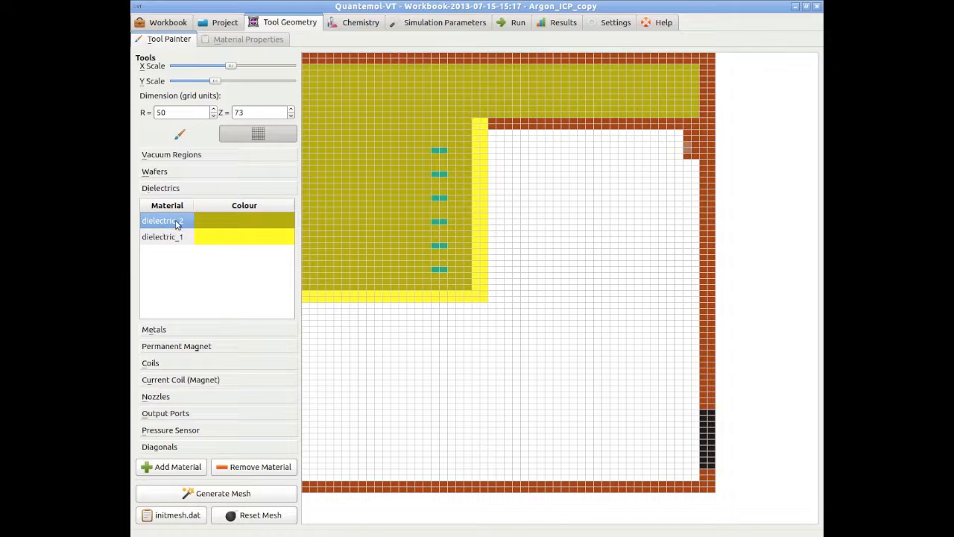
Try painting dielectric_2 over the vertical yellow wall, then repaint that wall with dielectric_1
left_click_drag(477, 128, 477, 261)
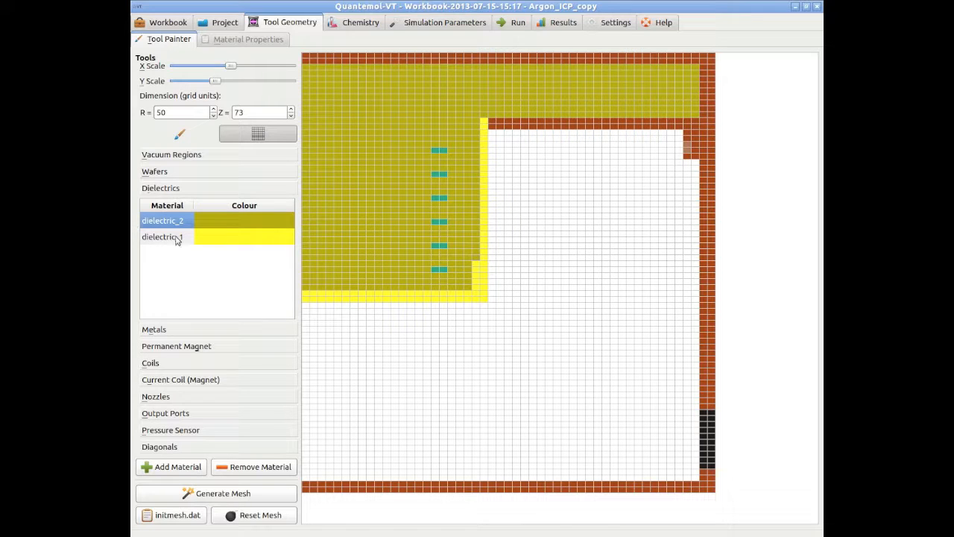
left_click(167, 240)
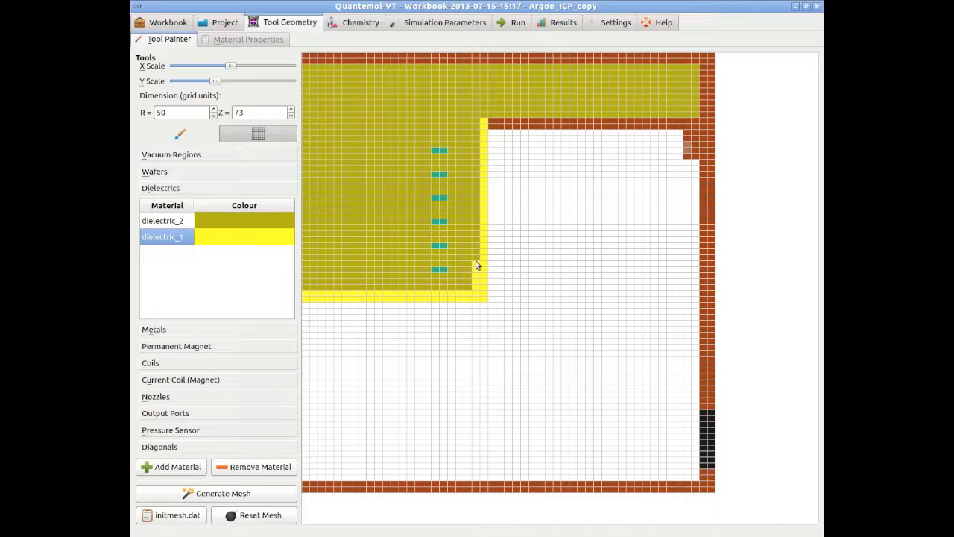
mouse_move(478, 262)
left_mouse_down()
mouse_move(476, 126)
mouse_move(473, 142)
left_mouse_up()
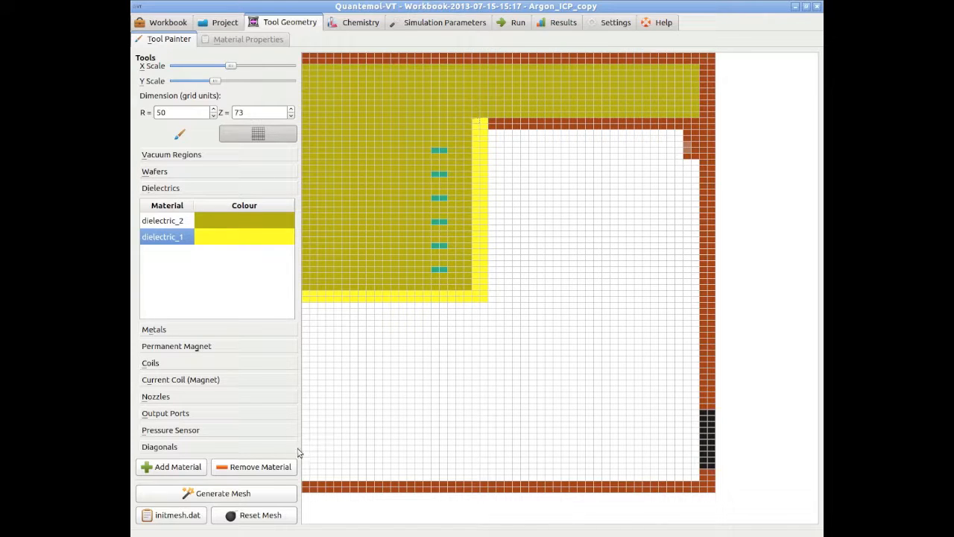
Paint a metal_1 block filling the lower-left corner of the chamber above the bottom wall
left_click(173, 330)
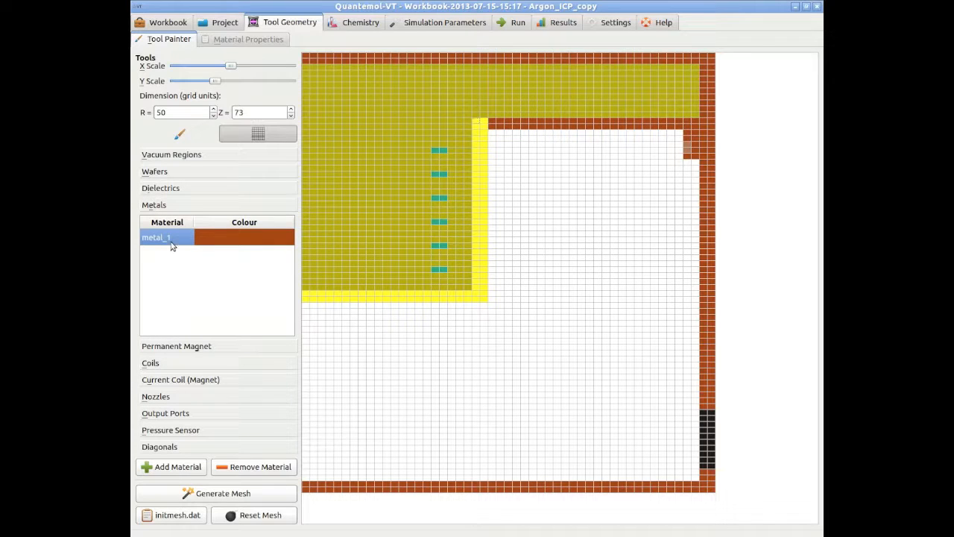
left_click_drag(304, 393, 532, 476)
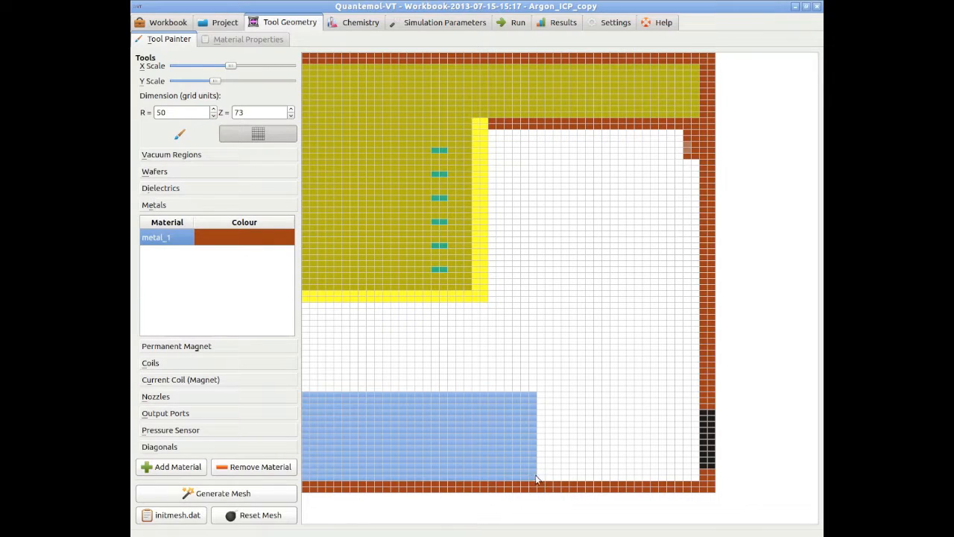
left_click(535, 480)
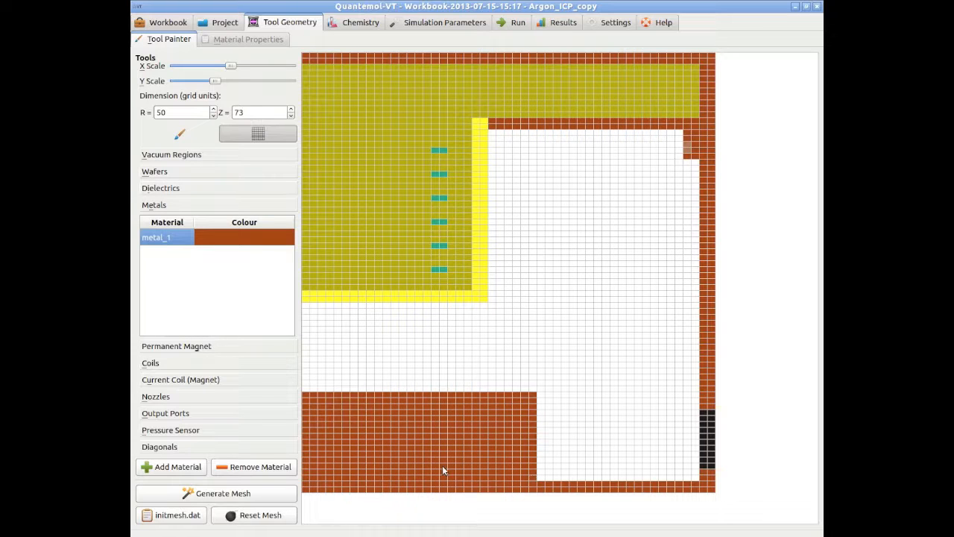
Paint a dielectric_1 strip along the right edge of the new metal block
left_click(166, 193)
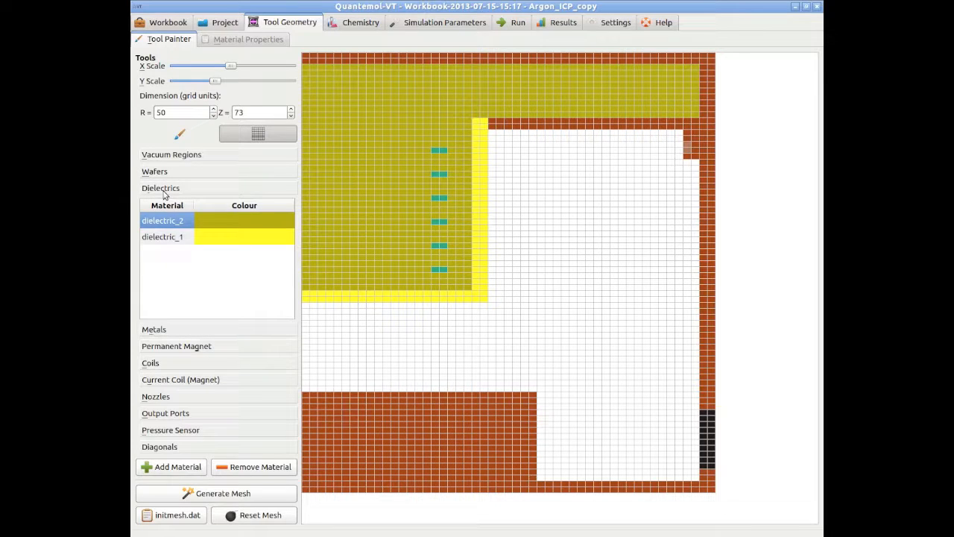
left_click(176, 240)
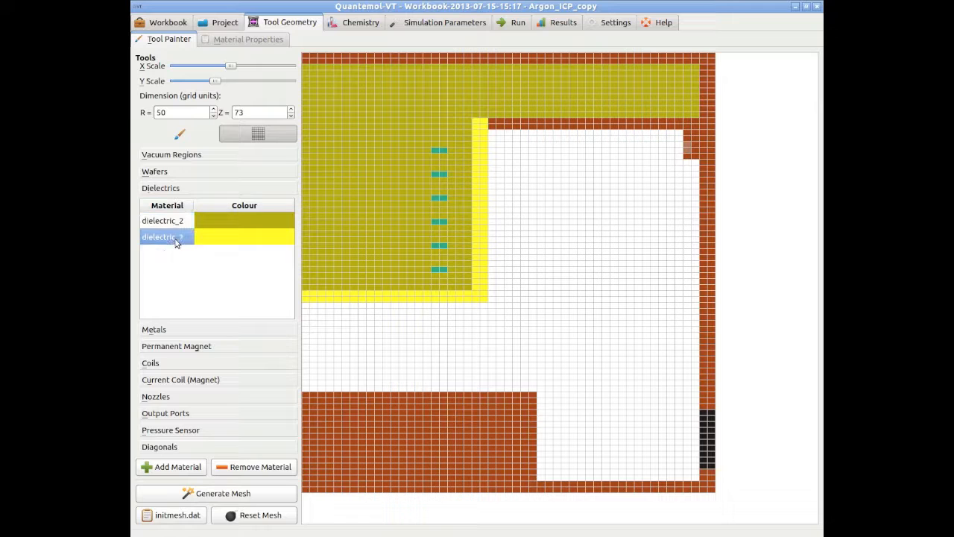
left_click_drag(521, 393, 531, 481)
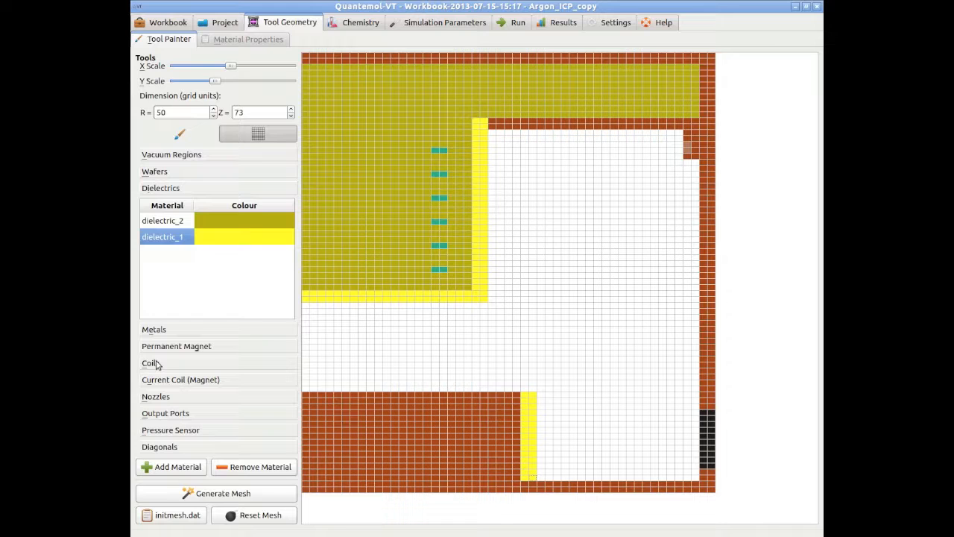
Add a new wafer material named wafer_0 with material type wafer
left_click(177, 172)
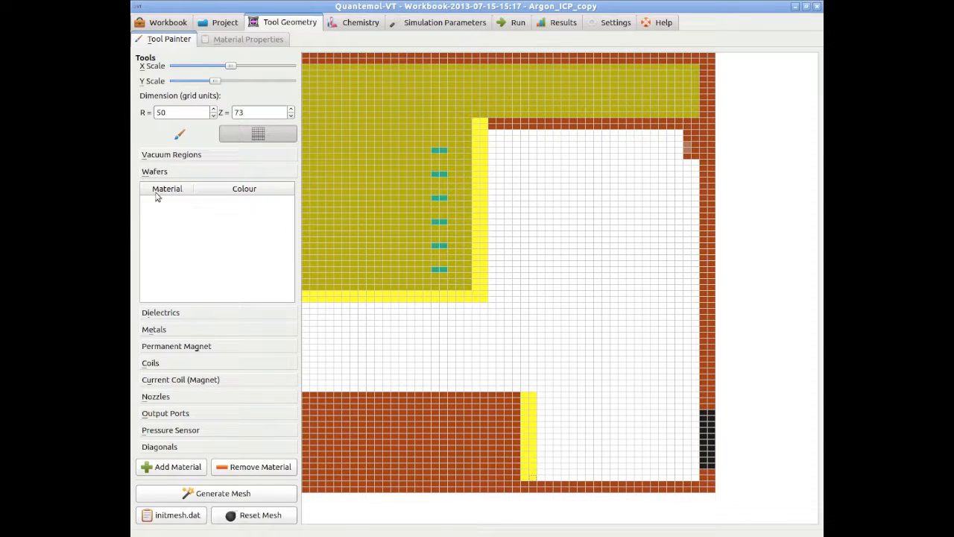
left_click(171, 466)
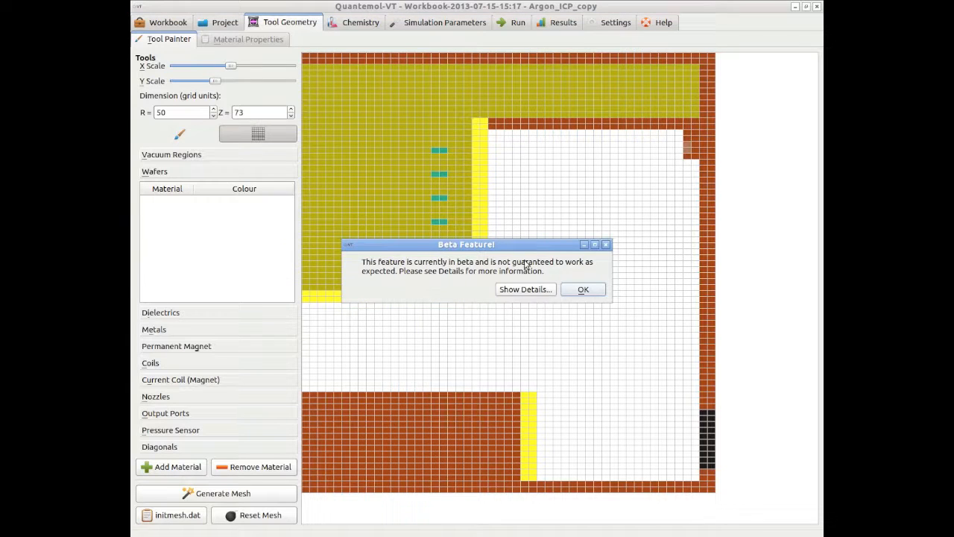
left_click(583, 291)
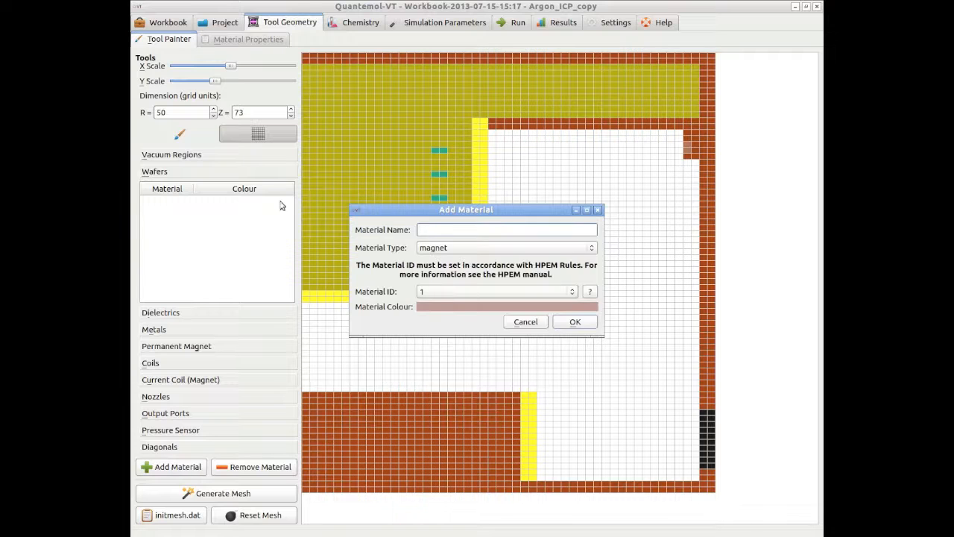
mouse_move(497, 211)
left_mouse_down()
mouse_move(492, 171)
mouse_move(493, 193)
left_mouse_up()
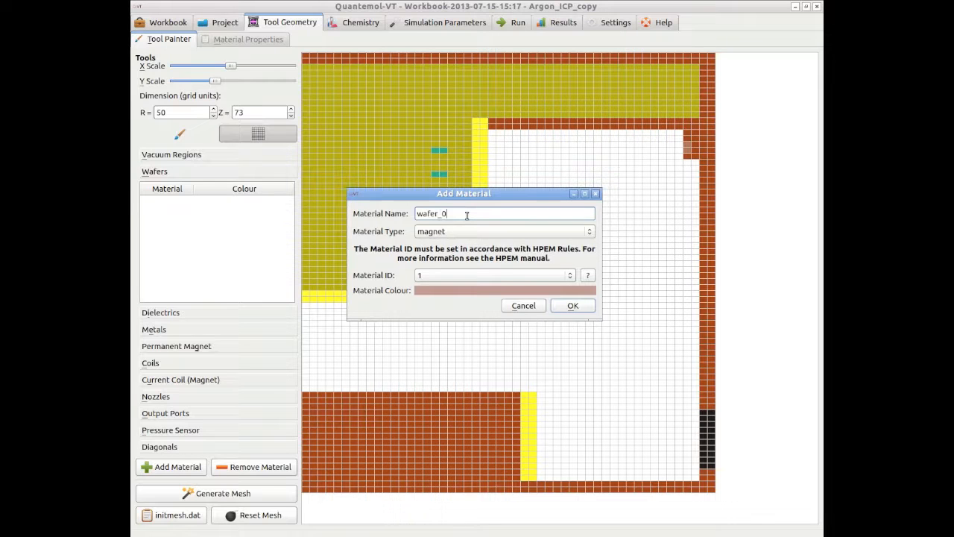
left_click(544, 233)
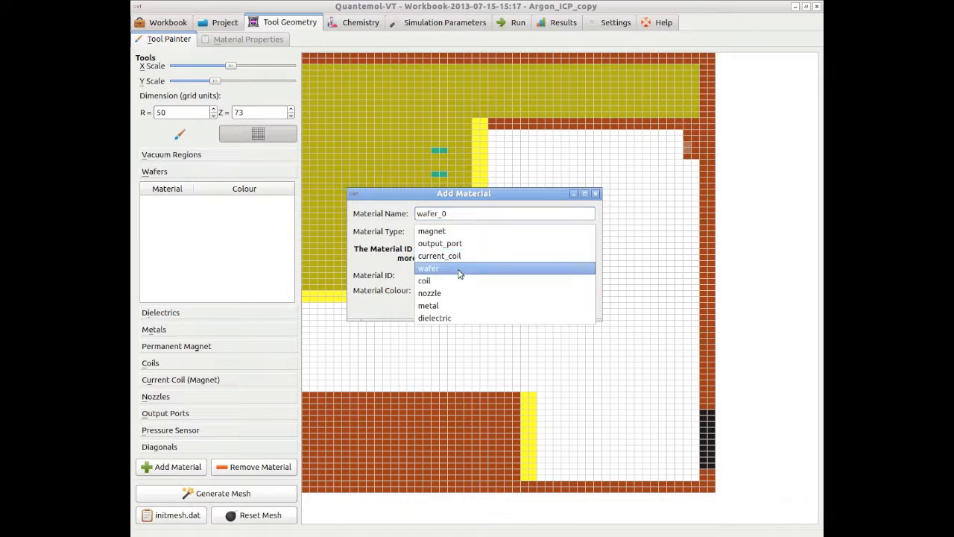
left_click(460, 272)
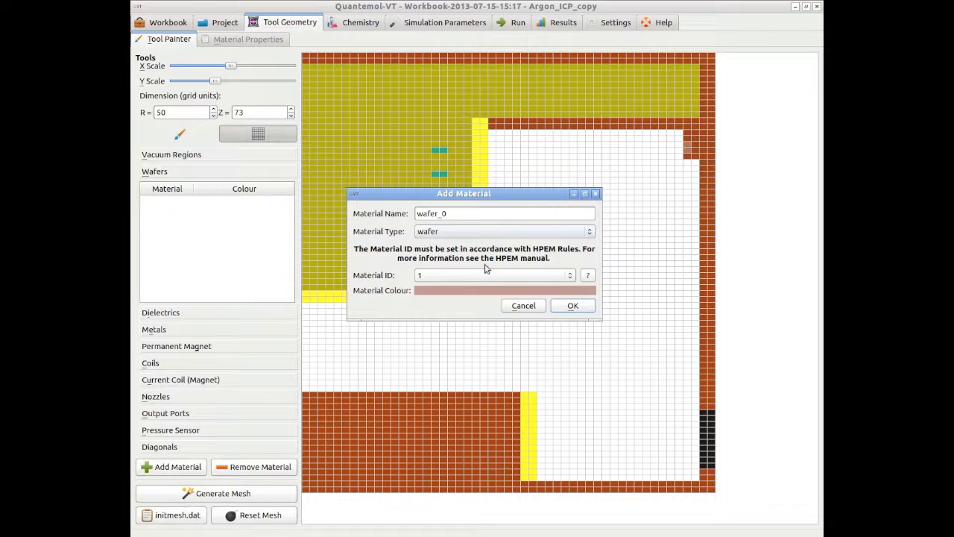
Set the new material's ID to 8 and its colour to orange (255, 85, 0), and confirm
left_click(577, 276)
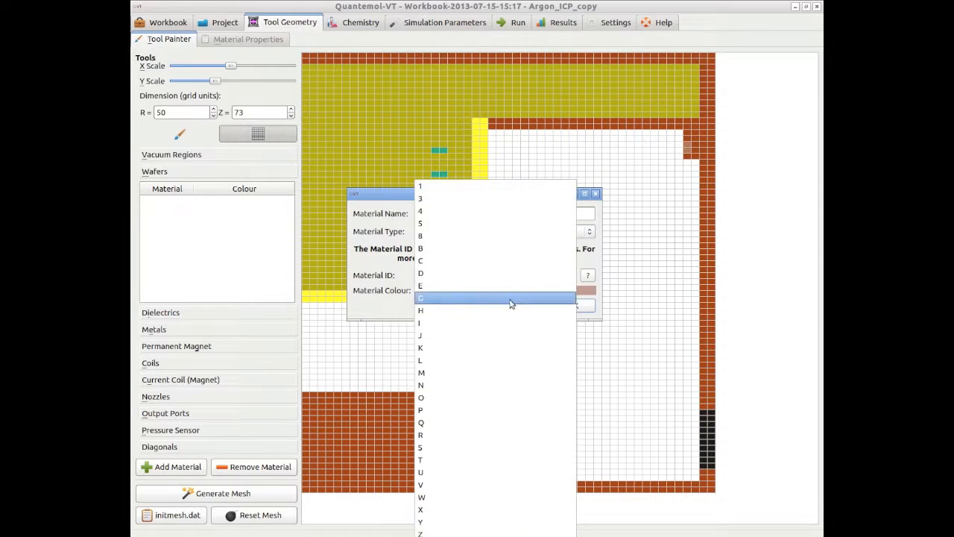
left_click(495, 236)
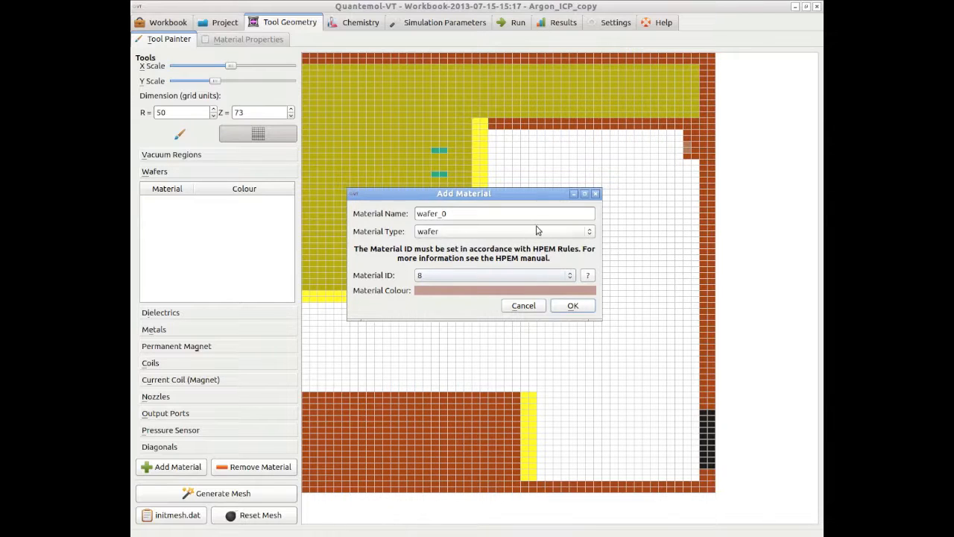
left_click(493, 291)
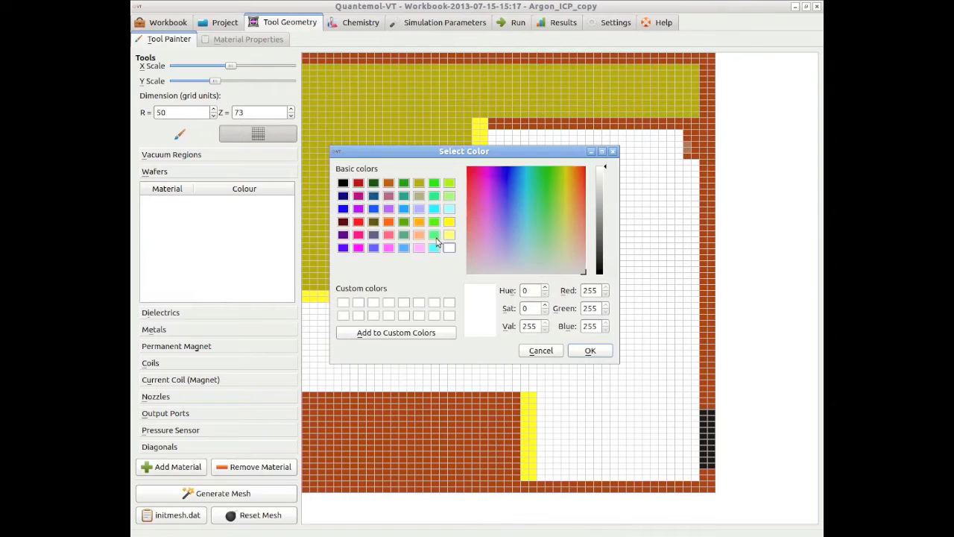
left_click(388, 222)
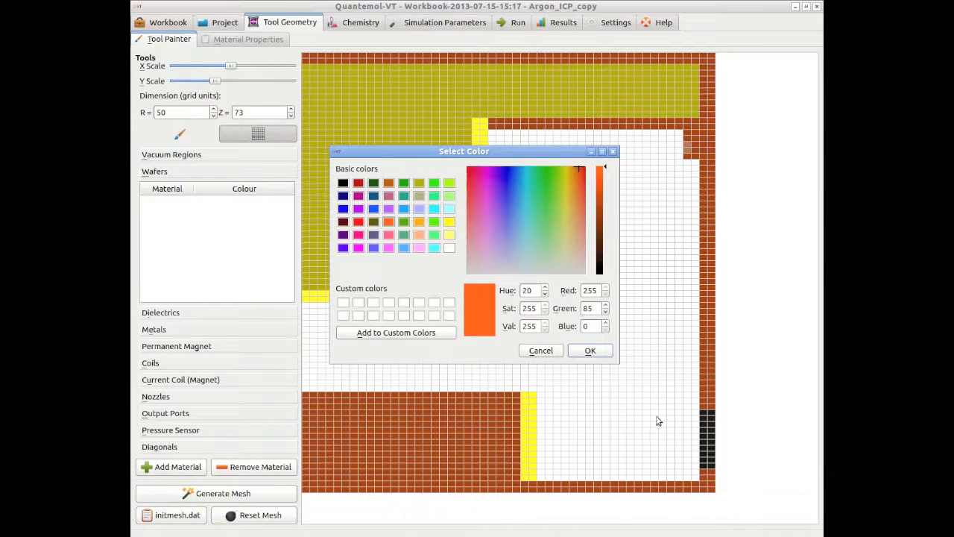
left_click(601, 353)
left_click(574, 307)
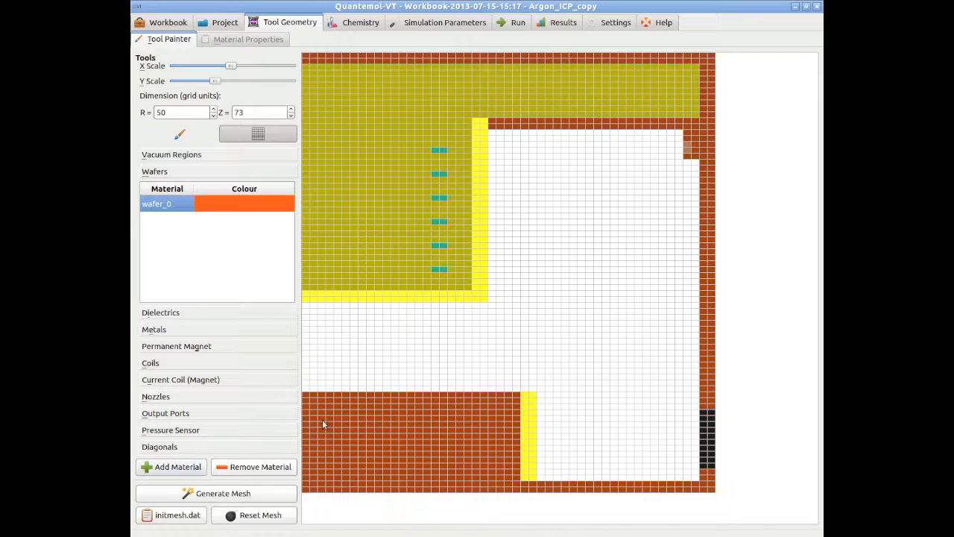
Paint a wafer_0 layer across the top of the metal block and generate the mesh
left_click_drag(303, 395, 506, 394)
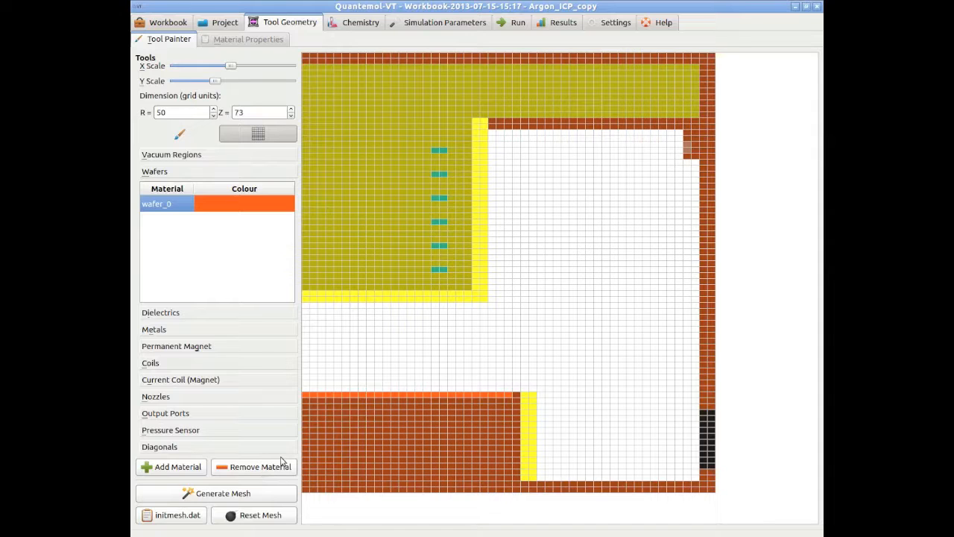
left_click(227, 497)
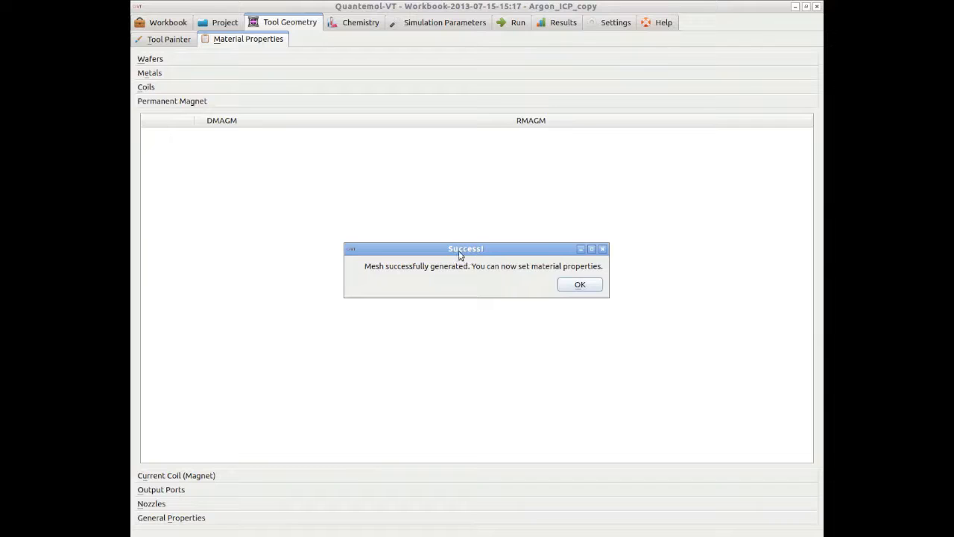
left_click(570, 287)
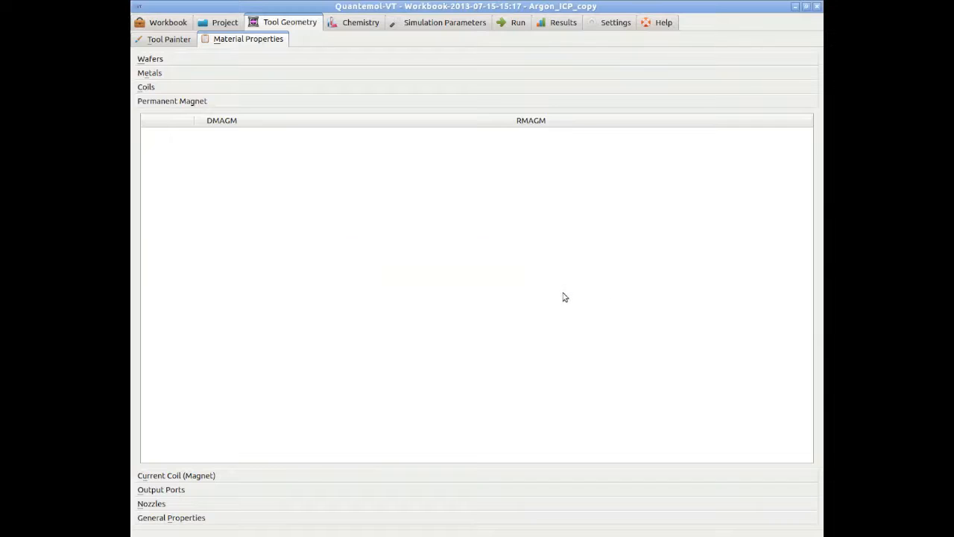
Set the thickness of wafer_0 to 0.07 in the material properties
left_click(222, 62)
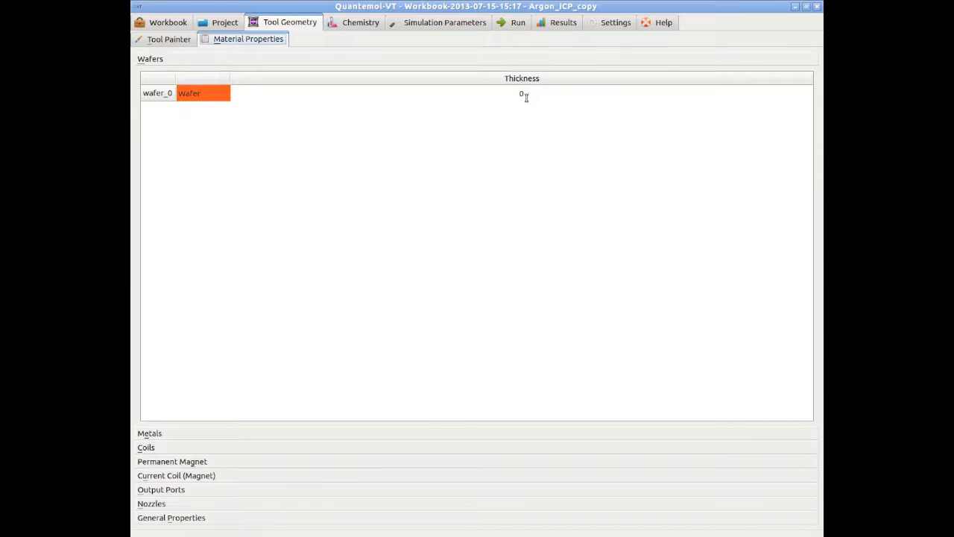
double_click(525, 93)
left_click(552, 92)
type(".07")
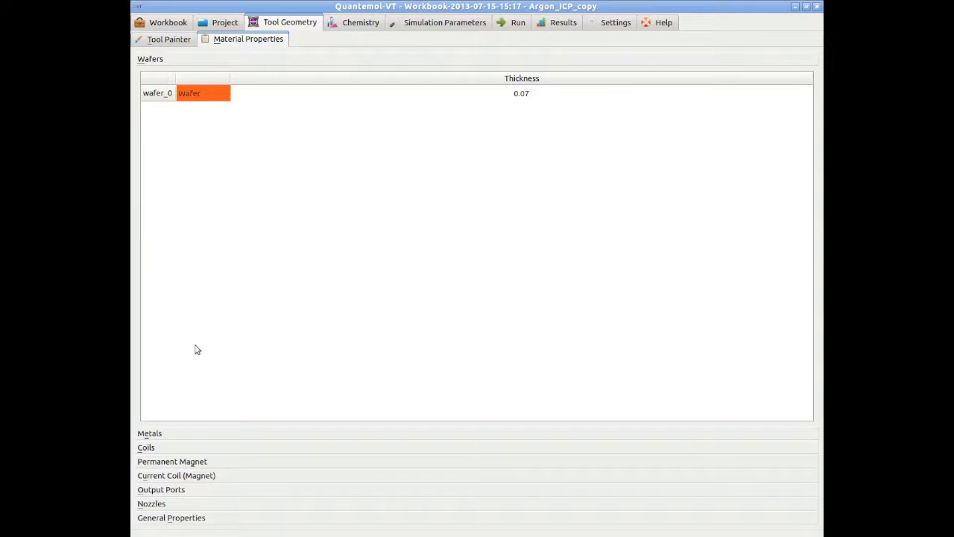
Review the metal, nozzle and general material properties
left_click(170, 439)
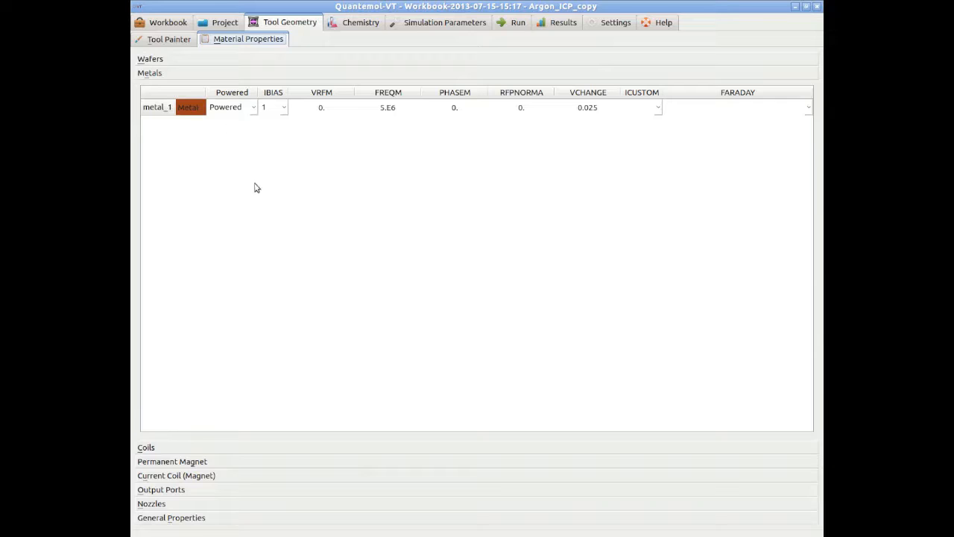
left_click(153, 503)
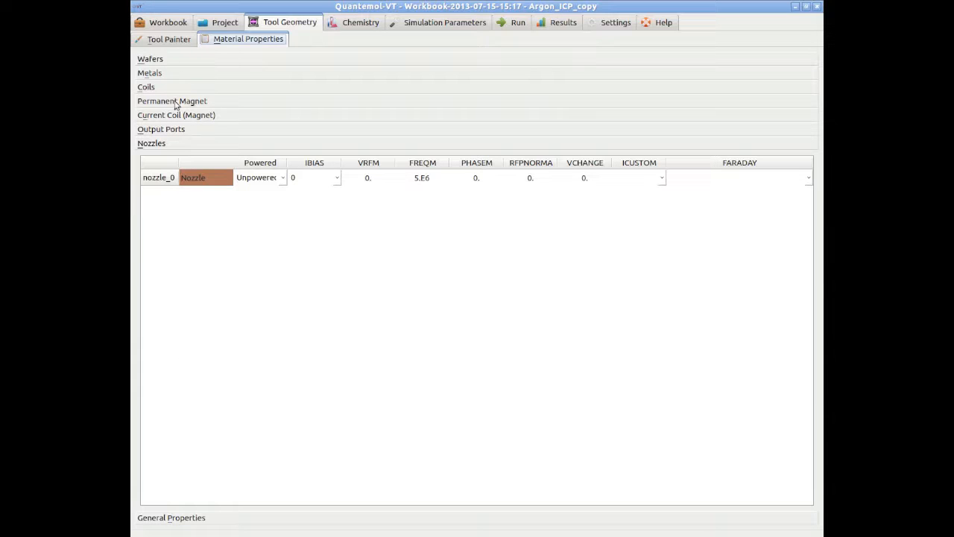
left_click(172, 517)
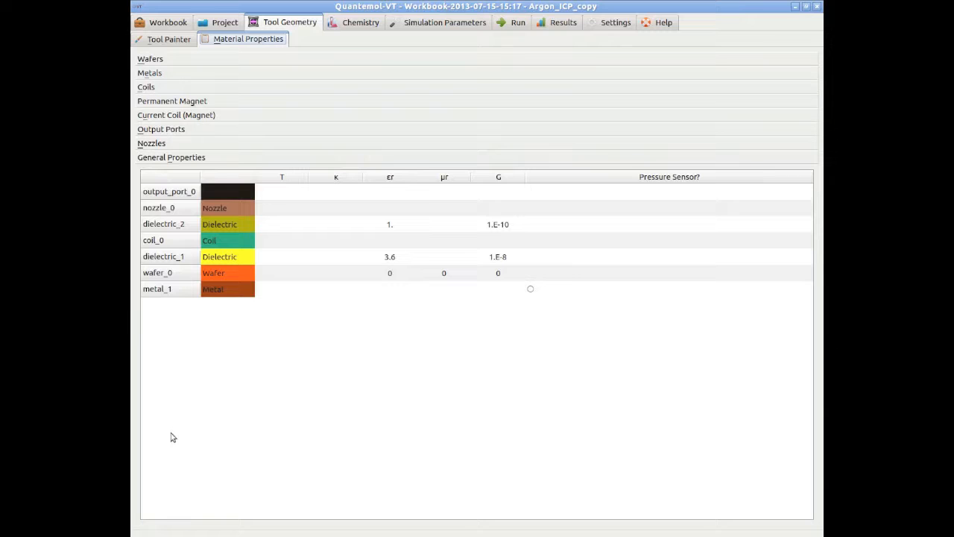